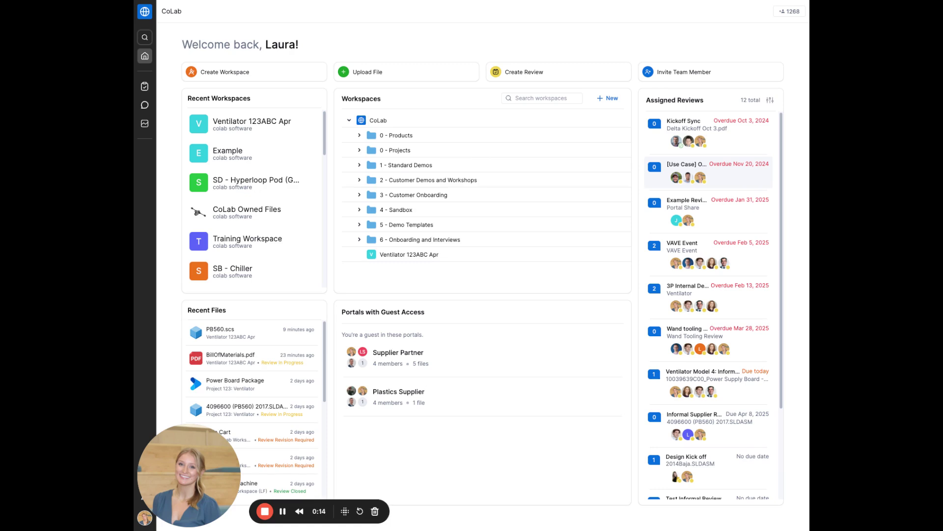
Open the Ventilator 123ABC Apr workspace and view its portals list and file drive
{"action": "scroll", "coordinate": [647, 160], "scroll_direction": "down", "scroll_amount": 4}
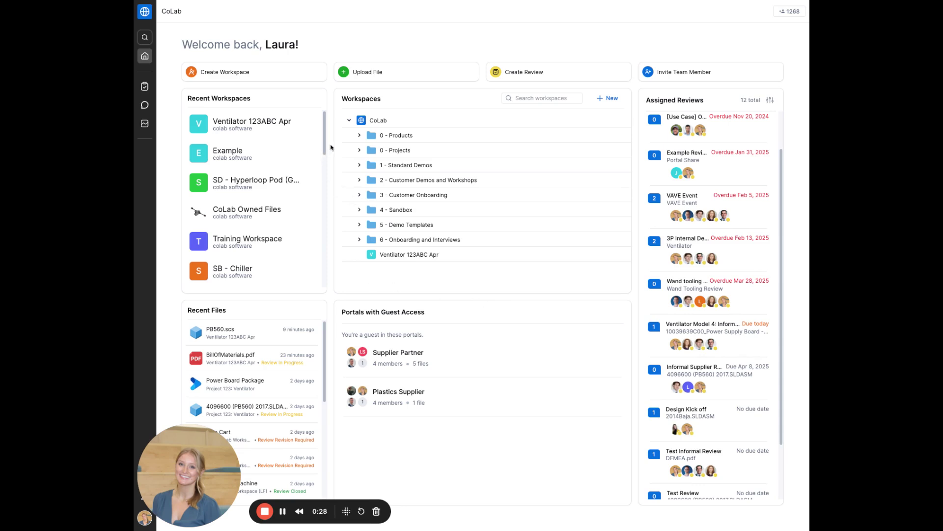
{"action": "left_click", "coordinate": [274, 127]}
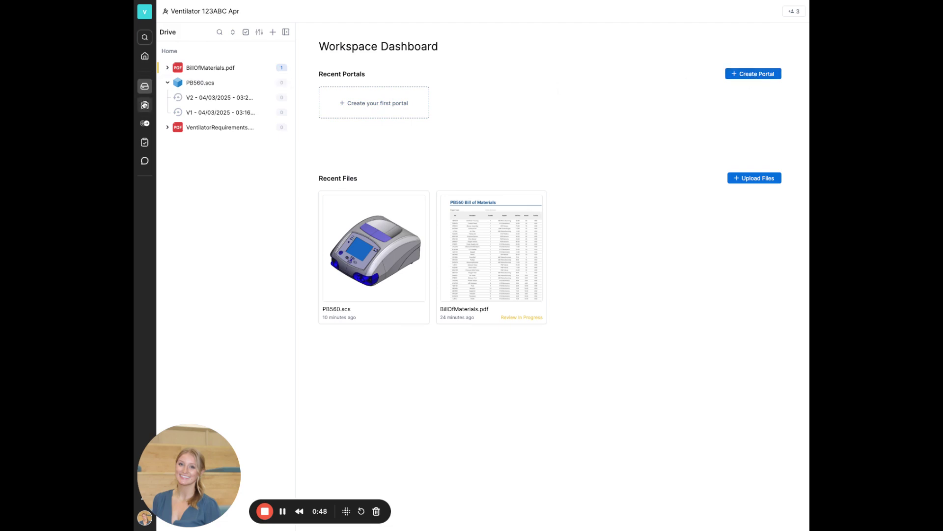
{"action": "left_click", "coordinate": [144, 86]}
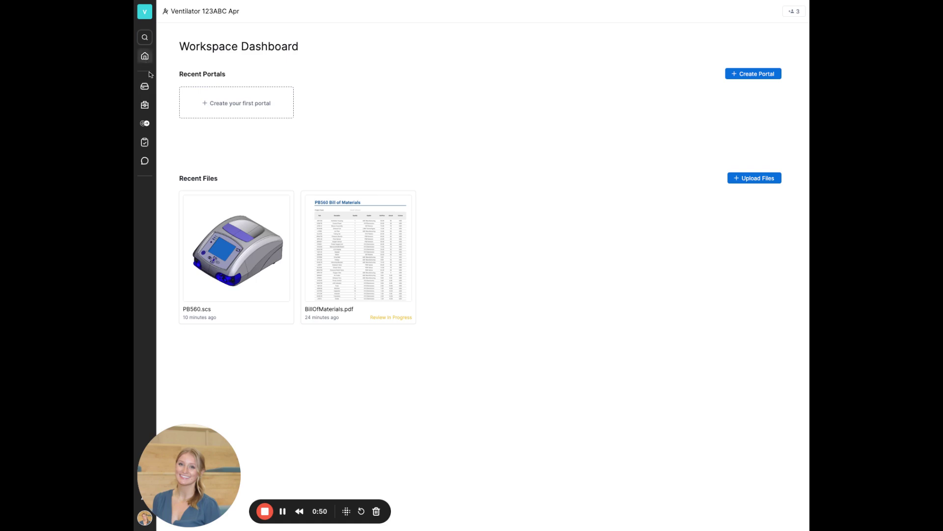
{"action": "left_click", "coordinate": [144, 124]}
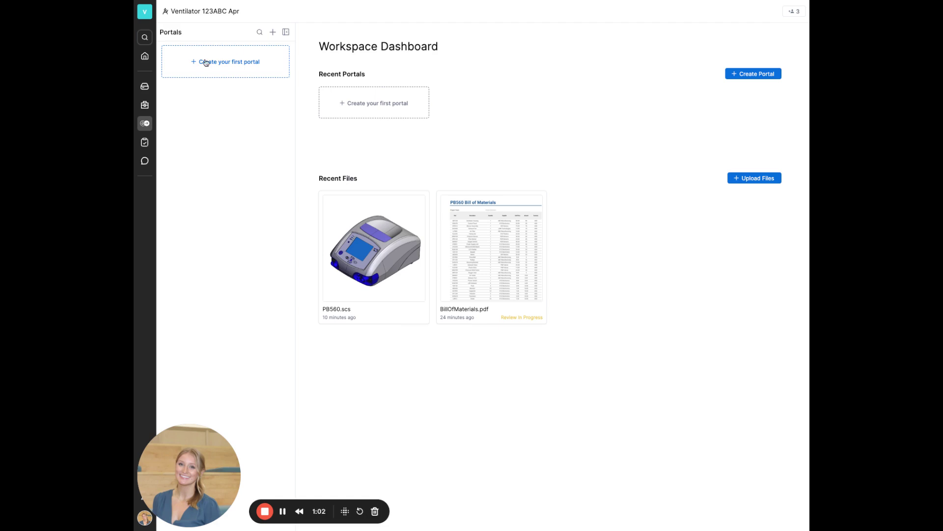
{"action": "left_click", "coordinate": [145, 86]}
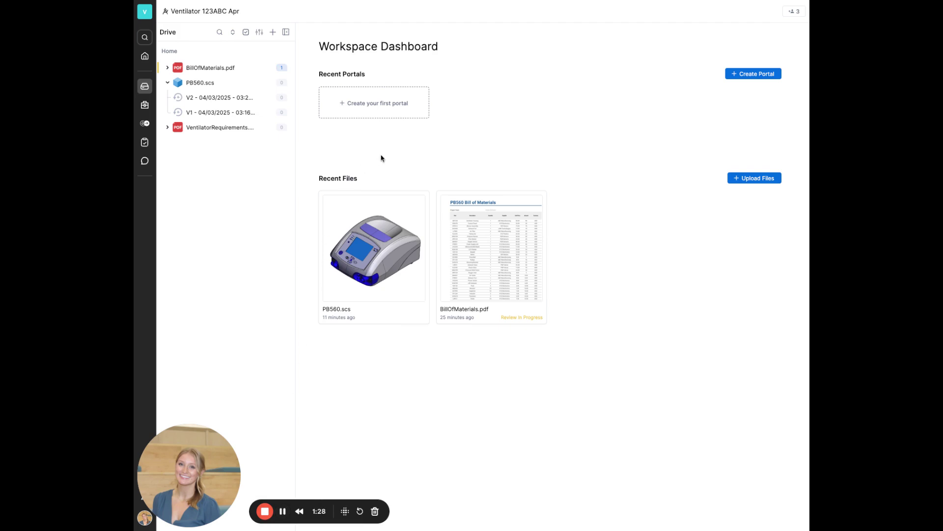
Start a new portal in the workspace and name it "Ventilator ABC April Supplier A"
{"action": "left_click", "coordinate": [386, 106]}
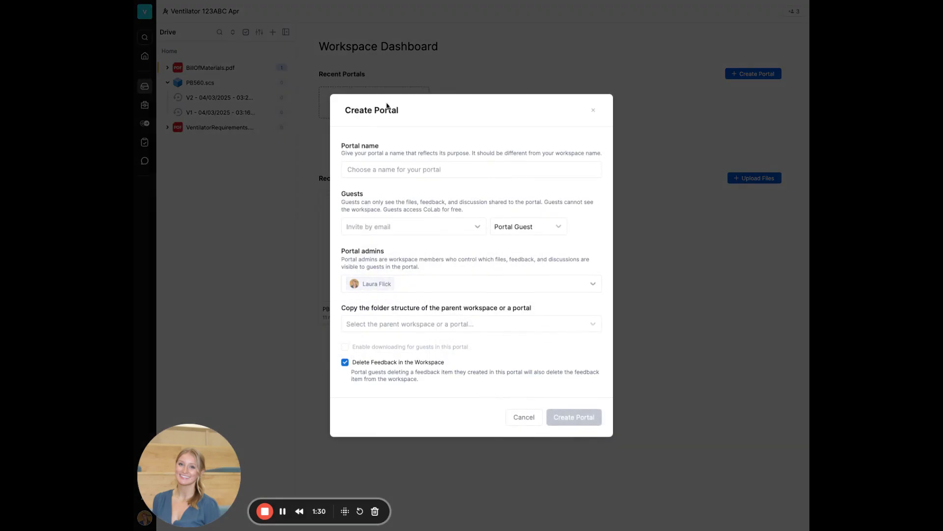
{"action": "left_click", "coordinate": [405, 169]}
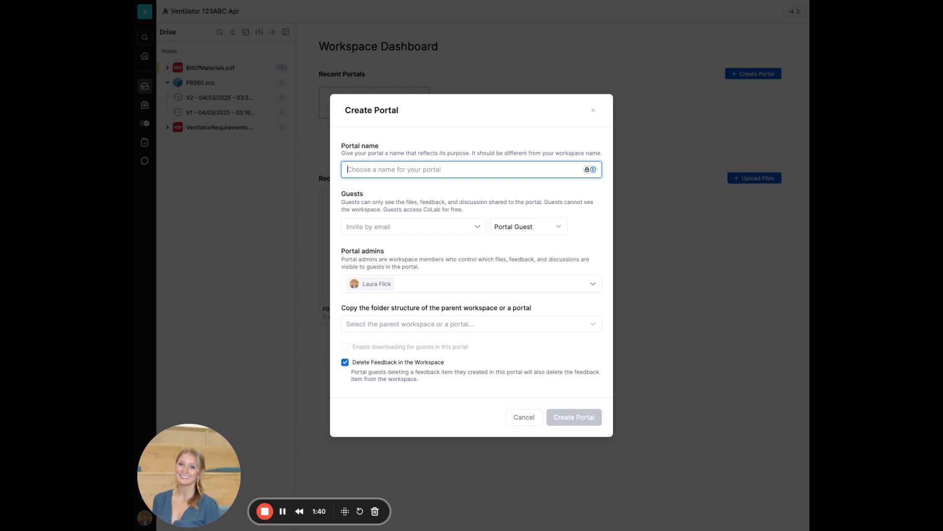
{"action": "type", "text": "Ven"}
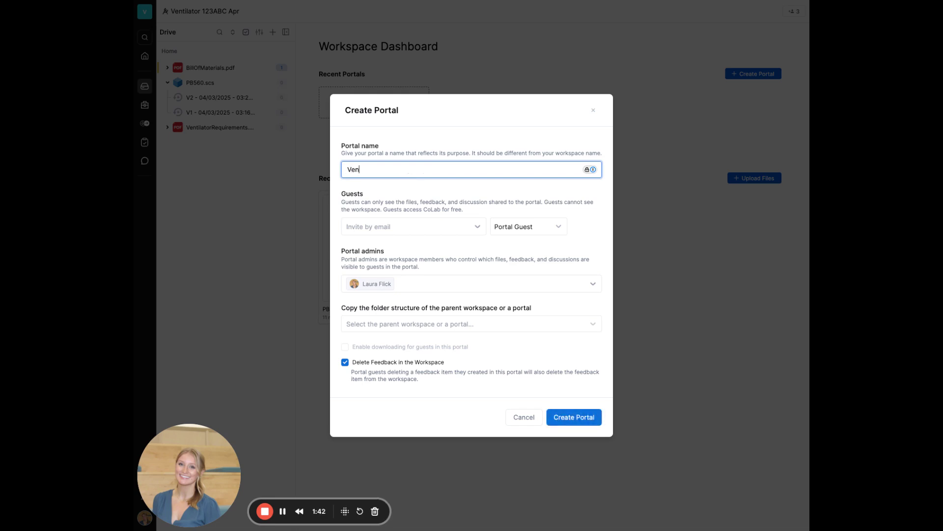
{"action": "type", "text": "tilator ABC April Supplier A"}
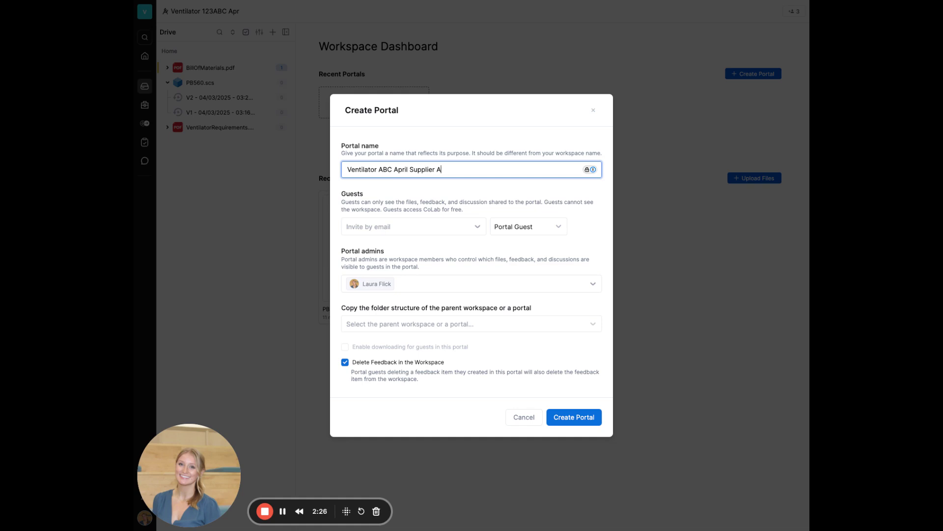
Add the first suggested workspace member as a second portal admin
{"action": "left_click", "coordinate": [503, 285]}
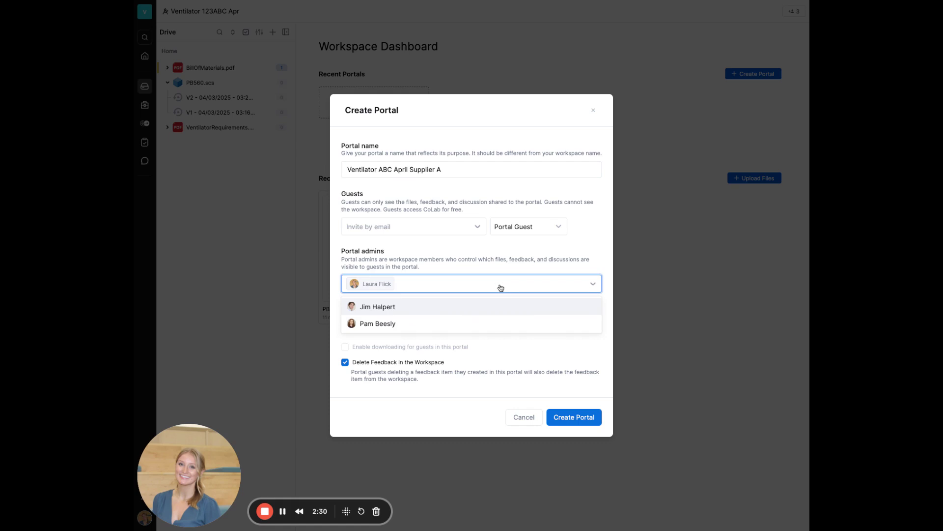
{"action": "left_click", "coordinate": [496, 308]}
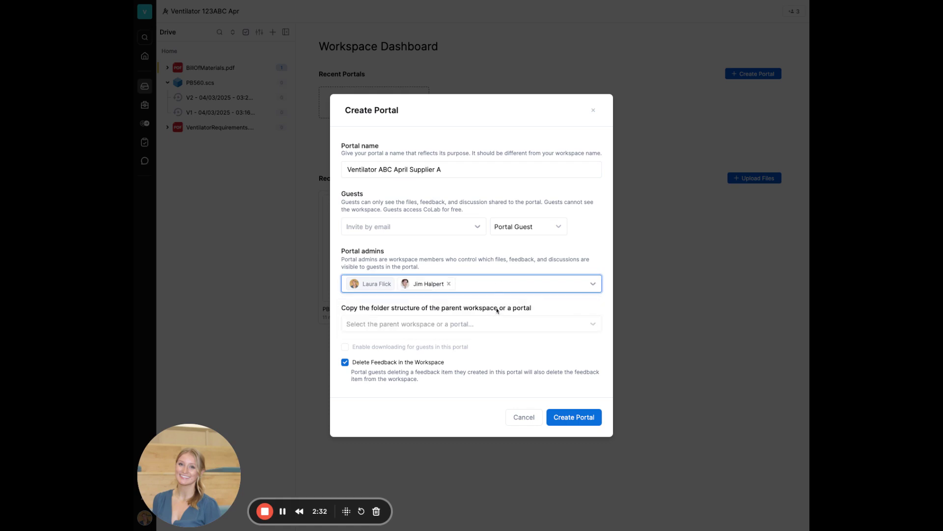
{"action": "left_click", "coordinate": [514, 270]}
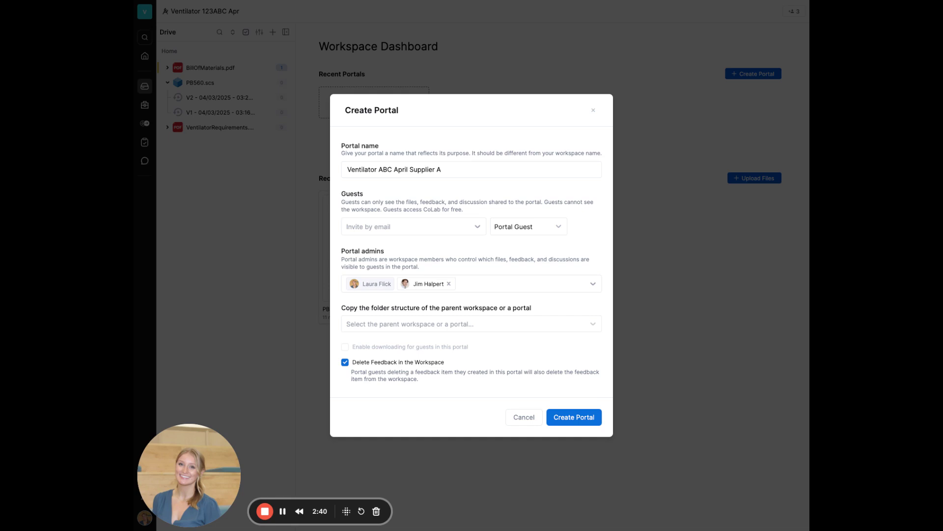
Copy the folder structure from Ventilator 123ABC Apr (Workspace) and create the portal
{"action": "left_click", "coordinate": [481, 331]}
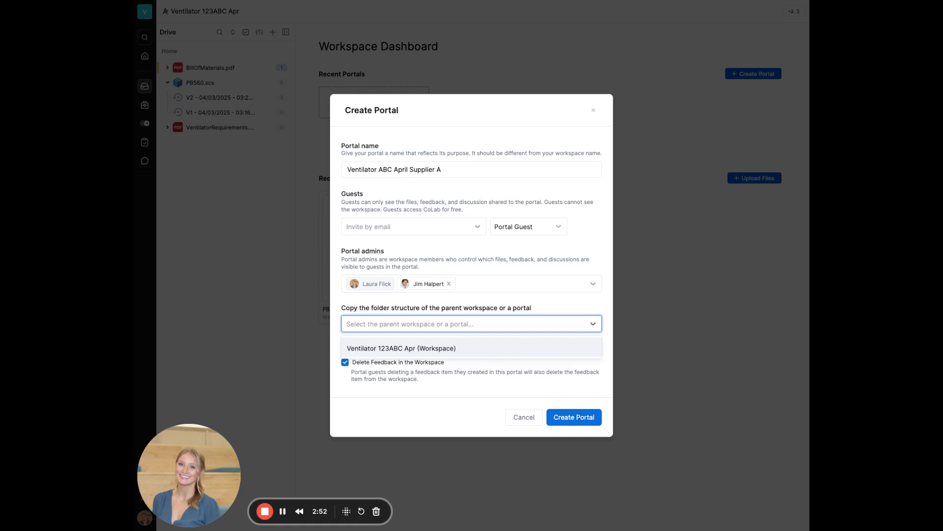
{"action": "left_click", "coordinate": [401, 347]}
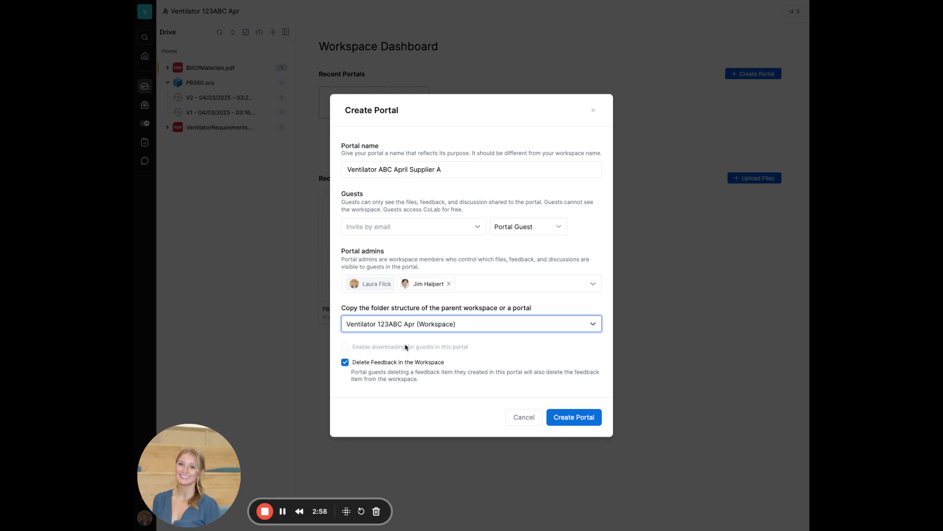
{"action": "mouse_move", "coordinate": [408, 349]}
{"action": "left_click", "coordinate": [582, 421]}
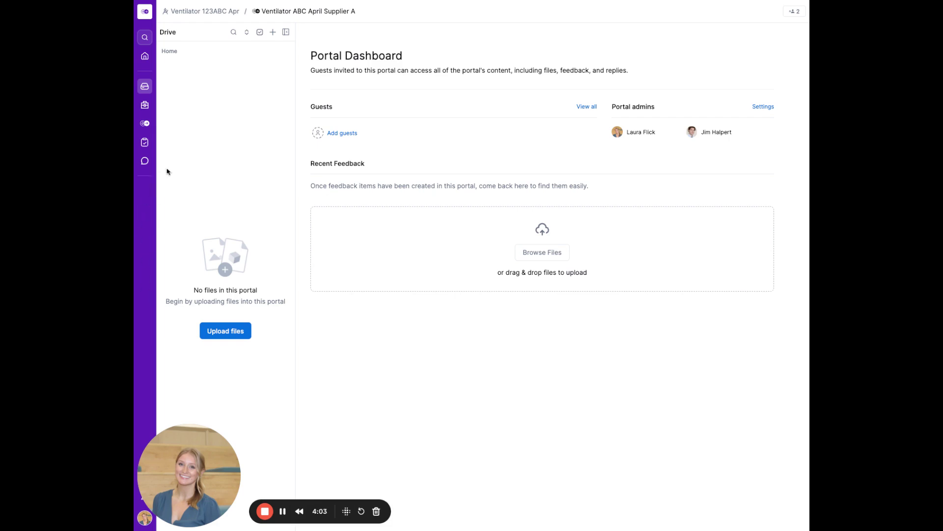
Return to the home page and reopen the new supplier portal through the Ventilator 123ABC Apr workspace's portals list
{"action": "left_click", "coordinate": [145, 56]}
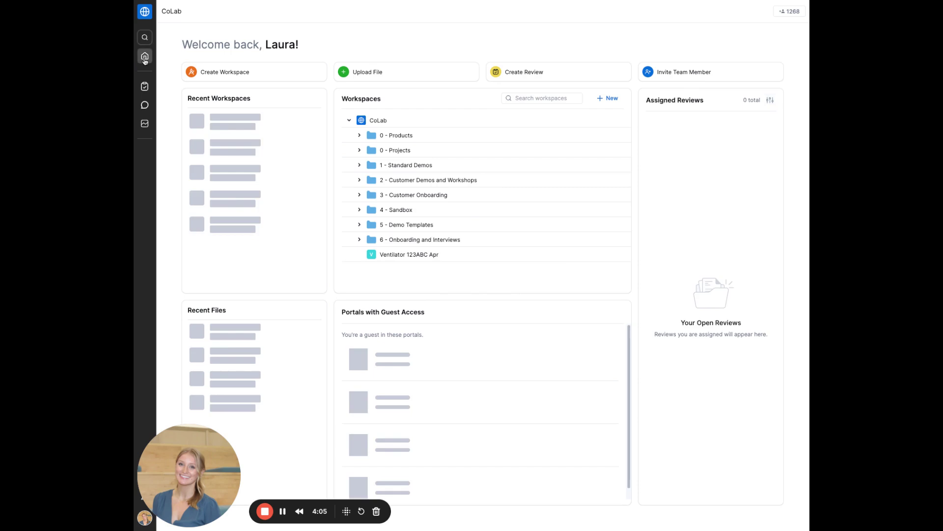
{"action": "left_click", "coordinate": [253, 124]}
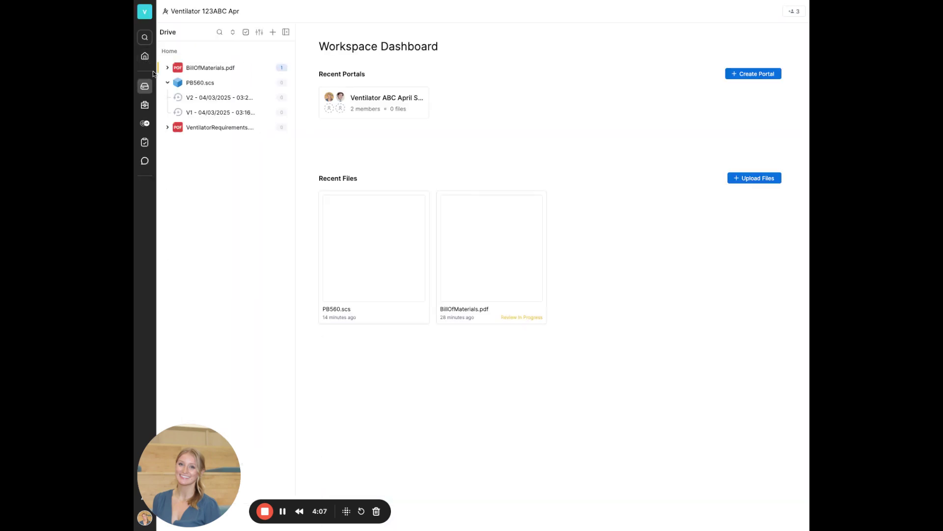
{"action": "left_click", "coordinate": [147, 125]}
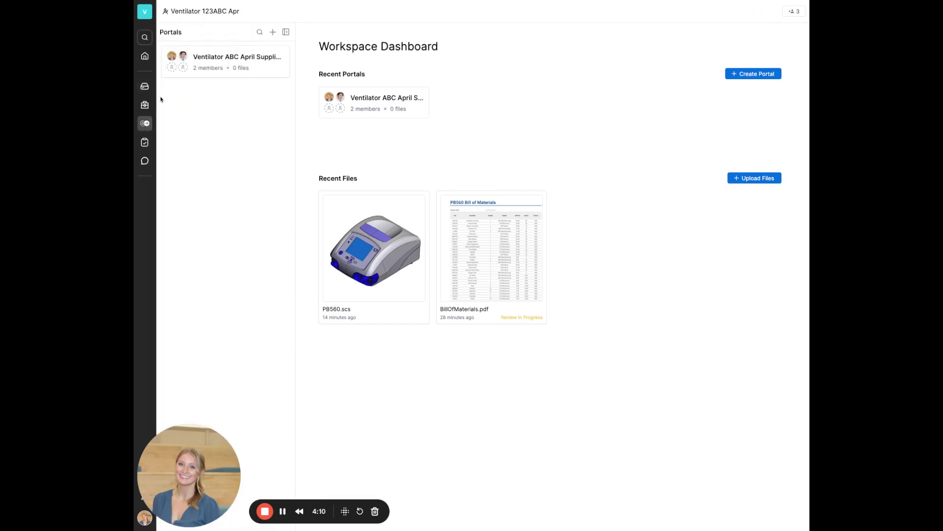
{"action": "left_click", "coordinate": [193, 71]}
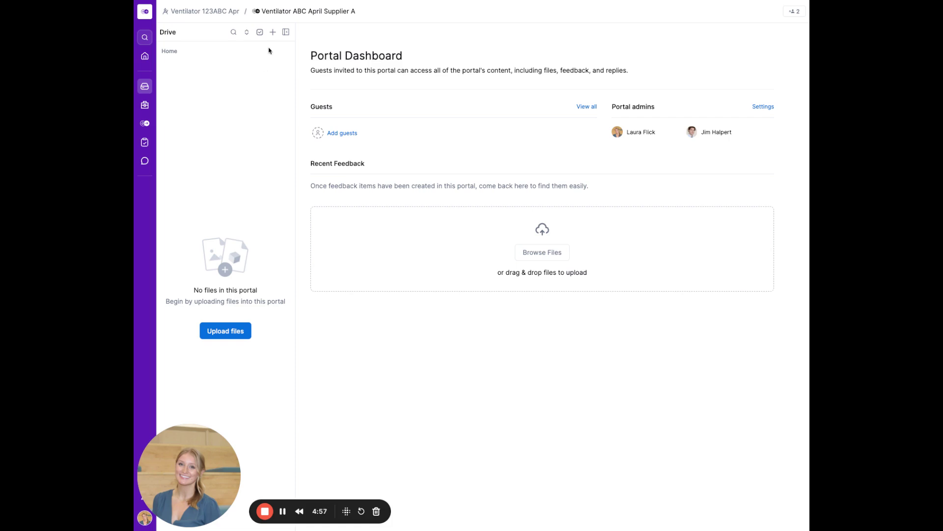
{"action": "left_click", "coordinate": [273, 33]}
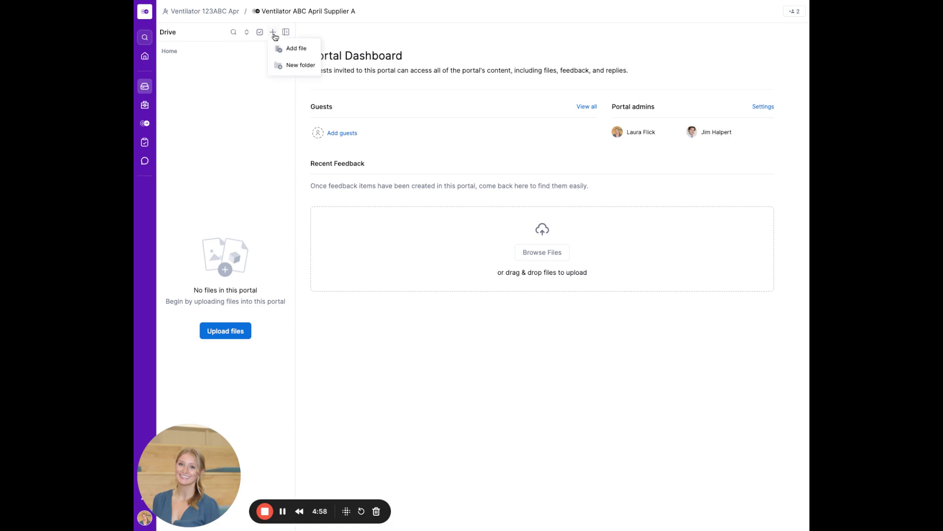
{"action": "left_click", "coordinate": [296, 48]}
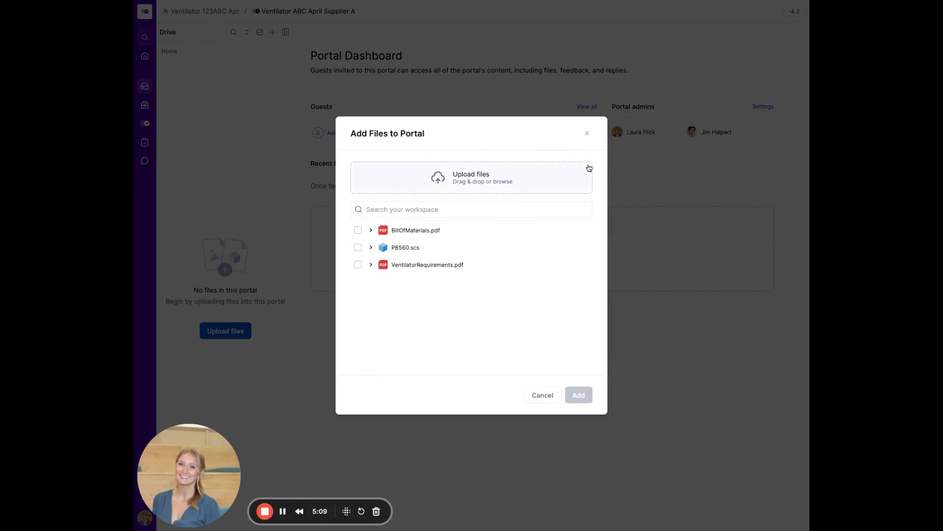
{"action": "left_click", "coordinate": [586, 135]}
Add the workspace files PB560.scs and VentilatorRequirements.pdf to the portal
{"action": "left_click", "coordinate": [273, 32]}
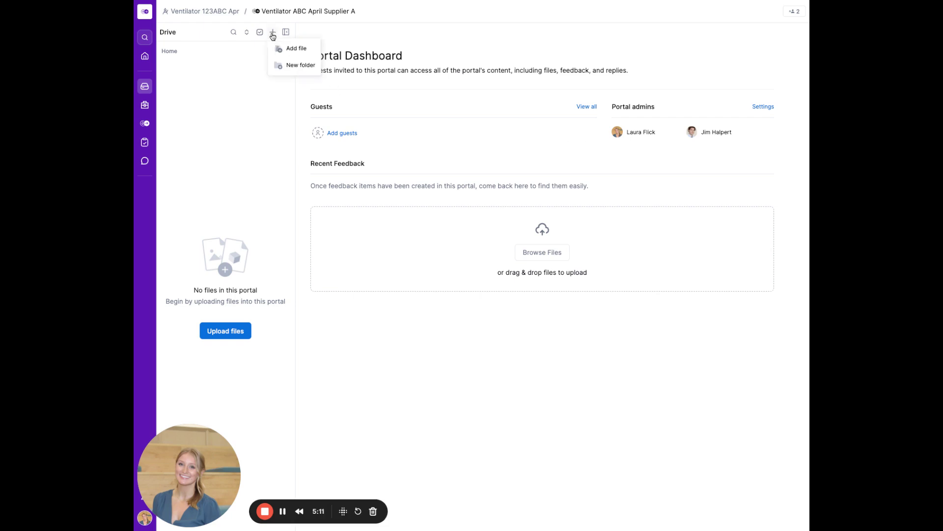
{"action": "left_click", "coordinate": [284, 49]}
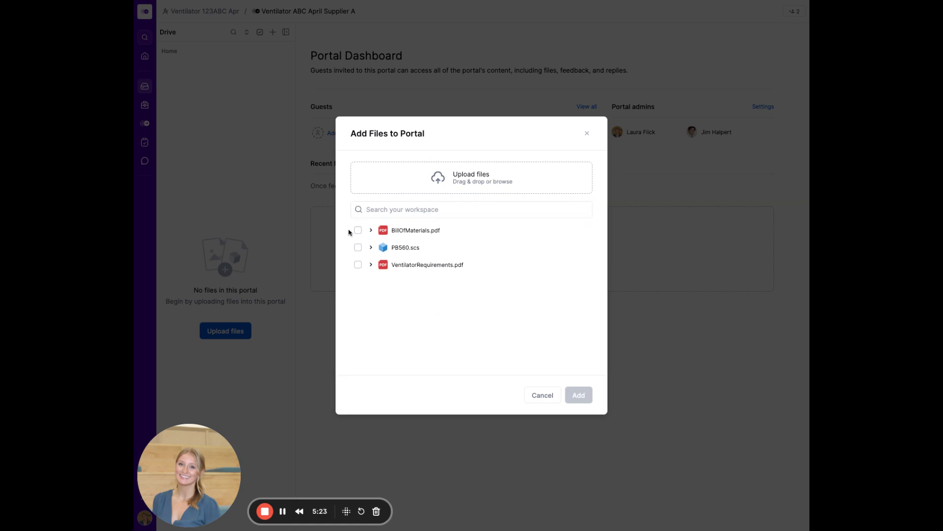
{"action": "left_click", "coordinate": [358, 264]}
{"action": "left_click", "coordinate": [358, 247]}
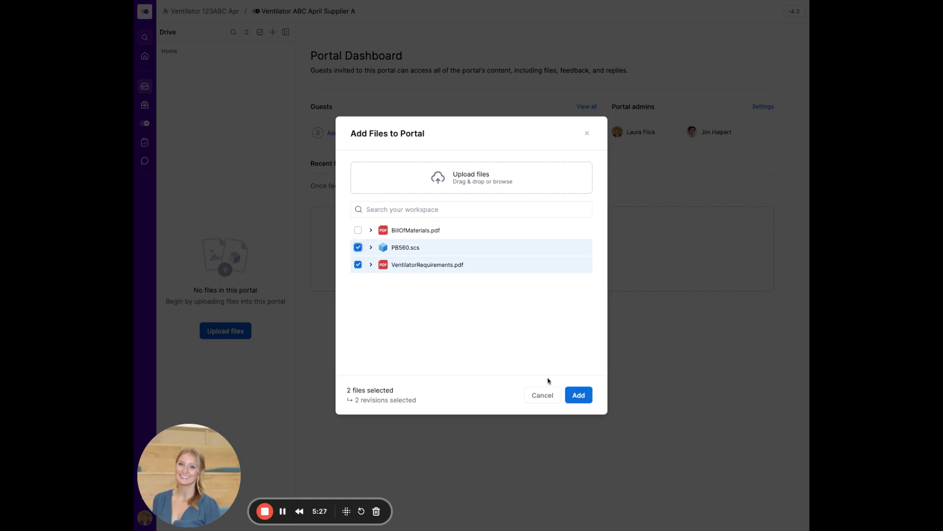
{"action": "left_click", "coordinate": [580, 394]}
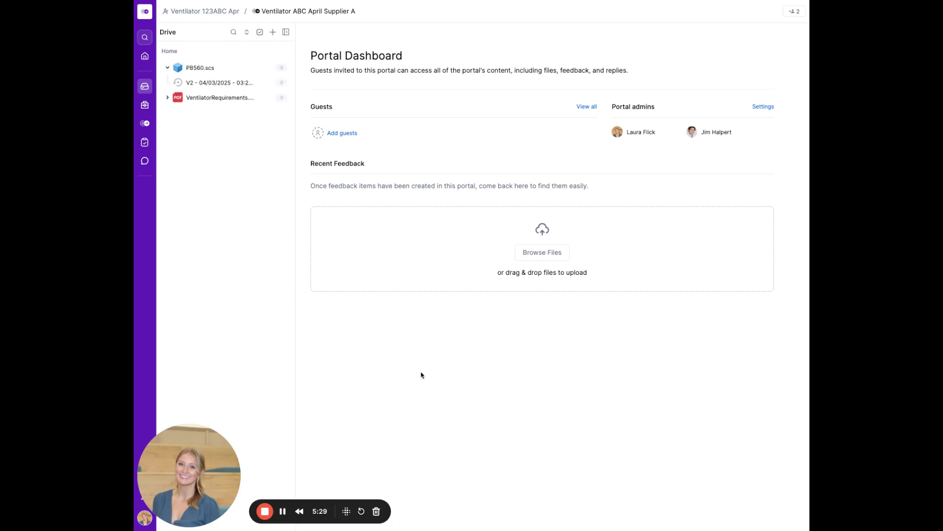
Examine which revisions of PB560.scs are shared in the portal's drive, leaving its revision list collapsed
{"action": "left_click", "coordinate": [168, 69]}
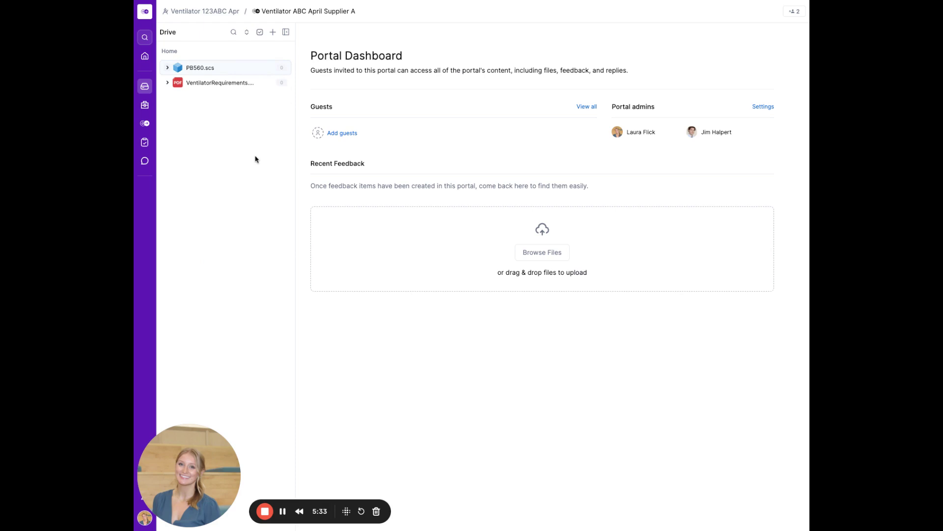
{"action": "left_click", "coordinate": [167, 70]}
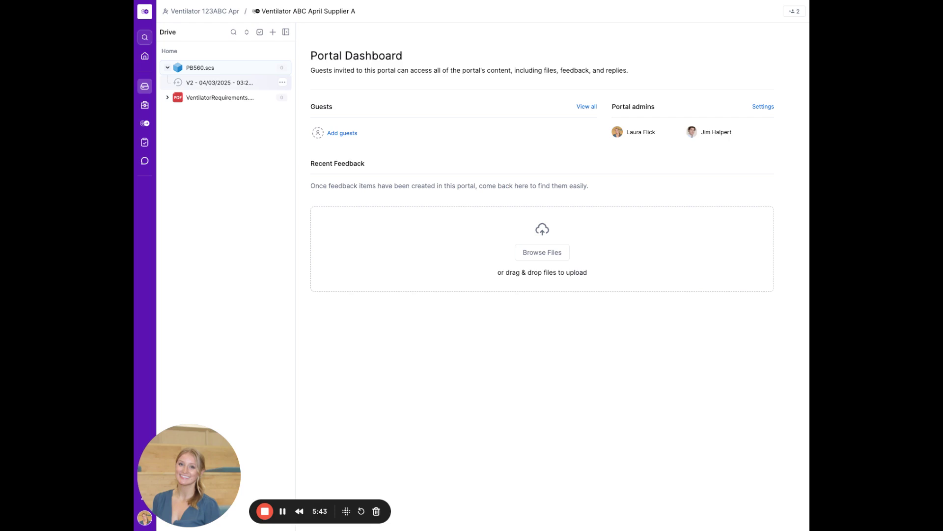
{"action": "left_click", "coordinate": [167, 67]}
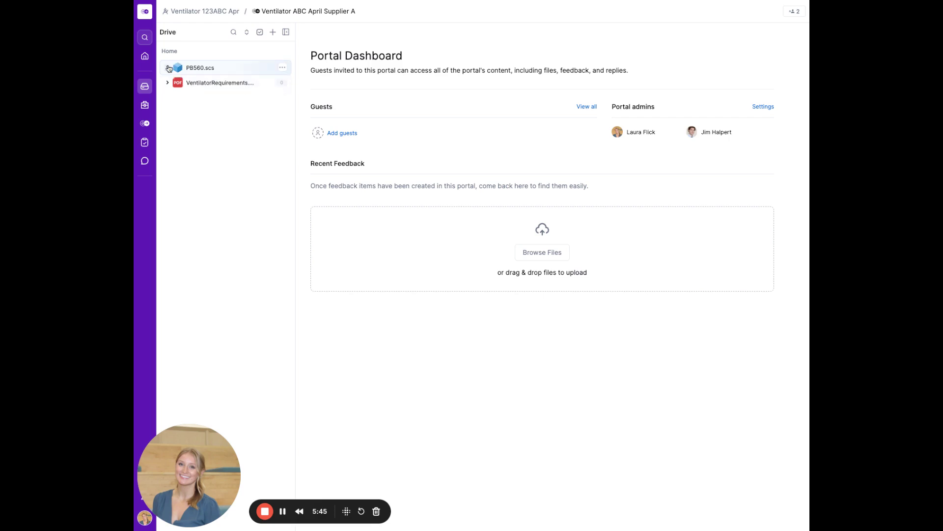
Try to invite an existing supplier contact as a Portal Guest, searching for "supplier" and closing the portal settings without saving
{"action": "left_click", "coordinate": [338, 135]}
{"action": "left_click", "coordinate": [420, 269]}
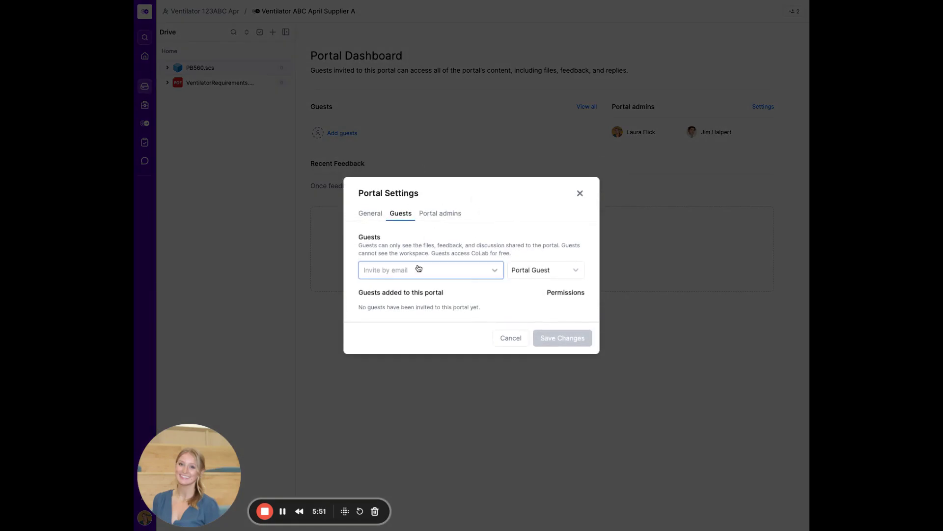
{"action": "left_click", "coordinate": [418, 268]}
{"action": "type", "text": "supp"}
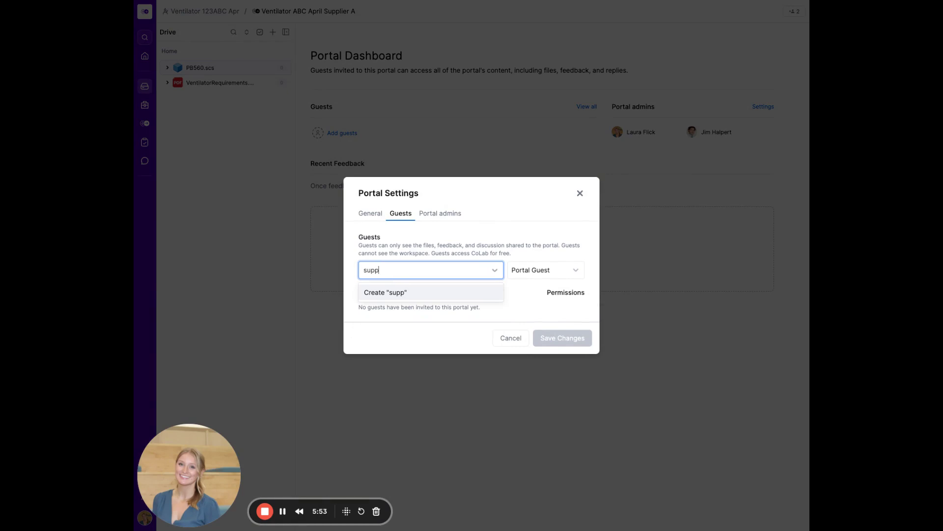
{"action": "type", "text": "lier"}
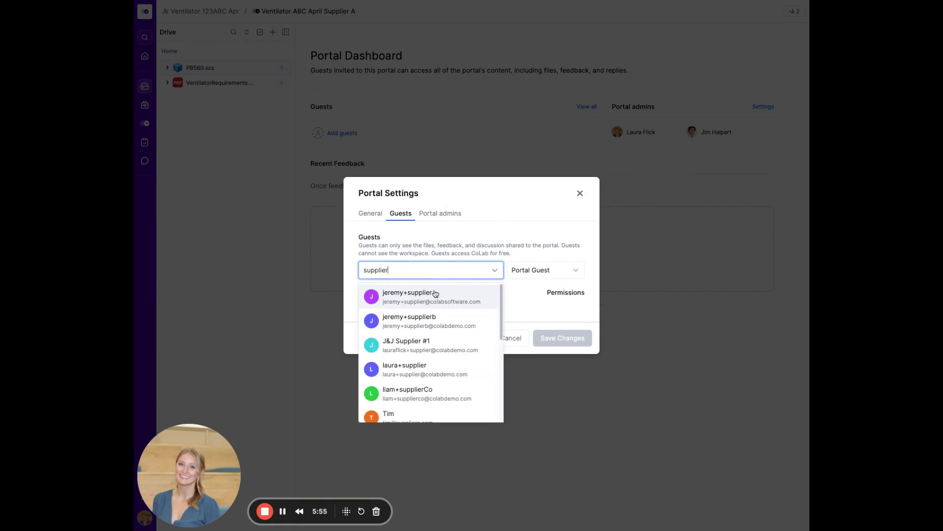
{"action": "left_click", "coordinate": [469, 305]}
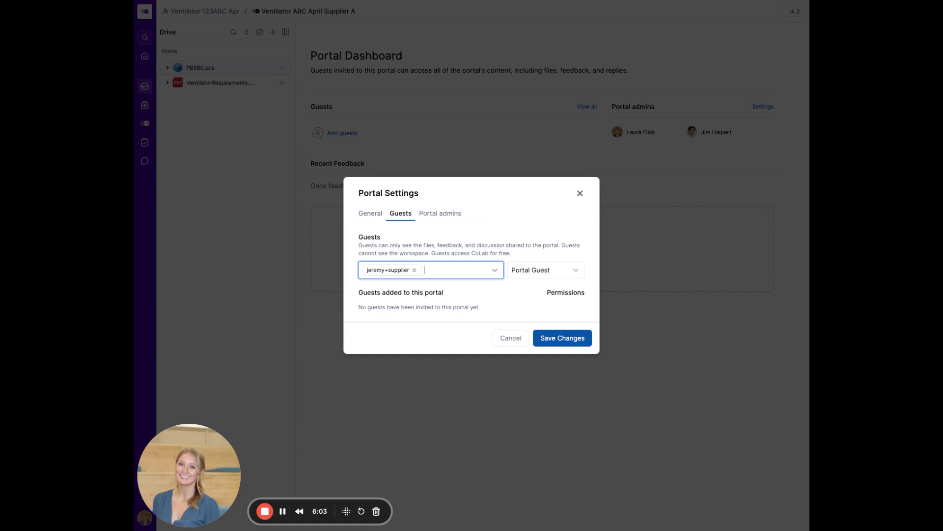
{"action": "left_click", "coordinate": [579, 193]}
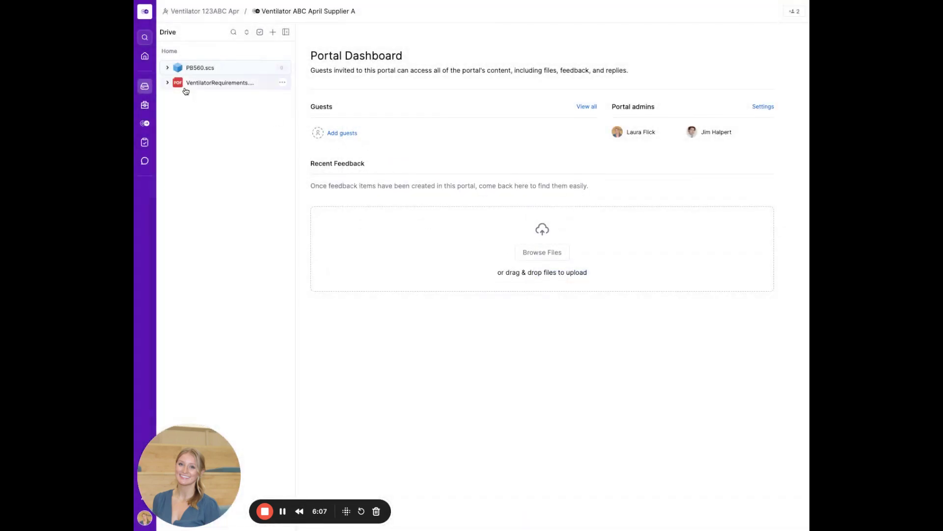
Hide and redisplay the portal's file drive, and return to the parent workspace Ventilator 123ABC Apr
{"action": "left_click", "coordinate": [146, 87]}
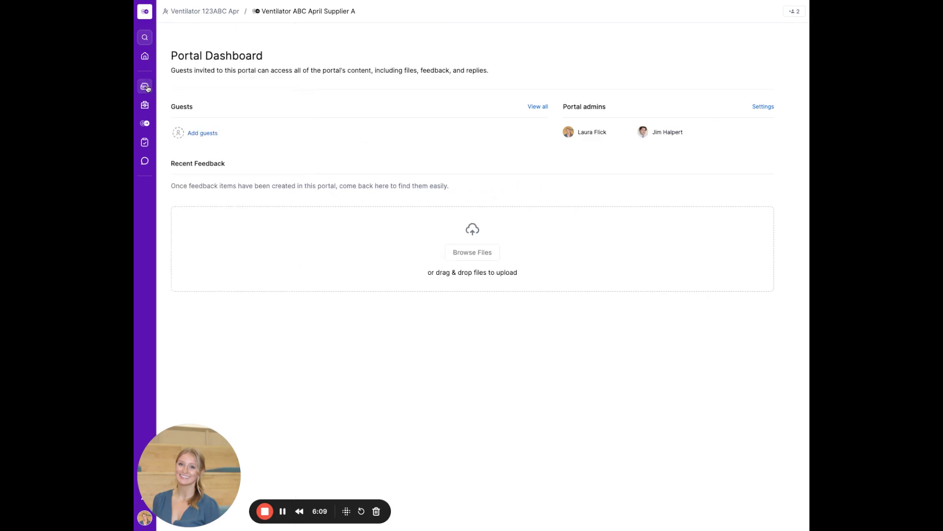
{"action": "left_click", "coordinate": [146, 87]}
{"action": "left_click", "coordinate": [204, 11]}
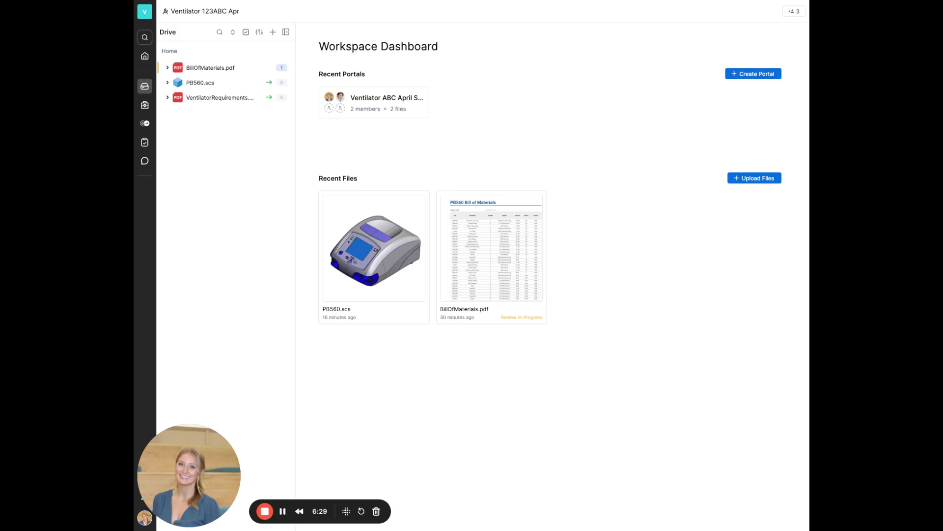
Set up sharing of BillOfMaterials.pdf to the portal Ventilator ABC April Supplier A, with the latest revision only
{"action": "left_click", "coordinate": [283, 68]}
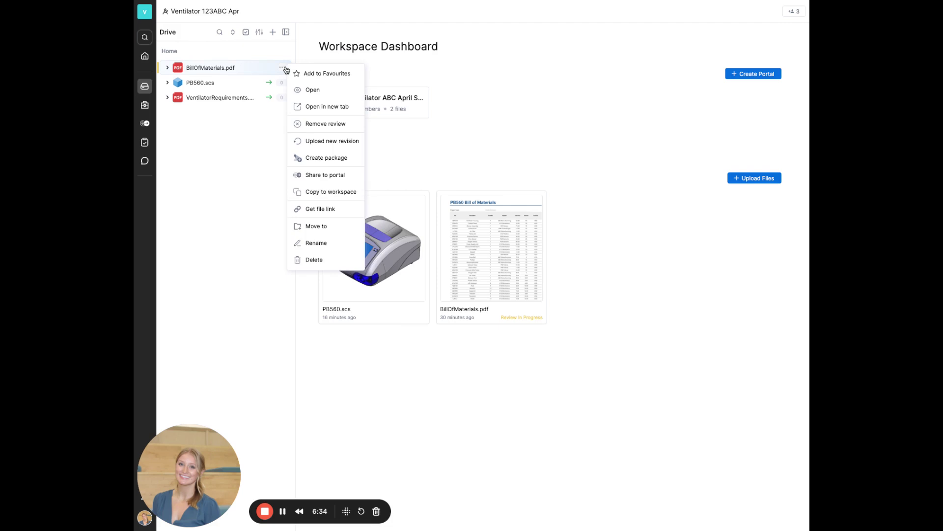
{"action": "left_click", "coordinate": [338, 178]}
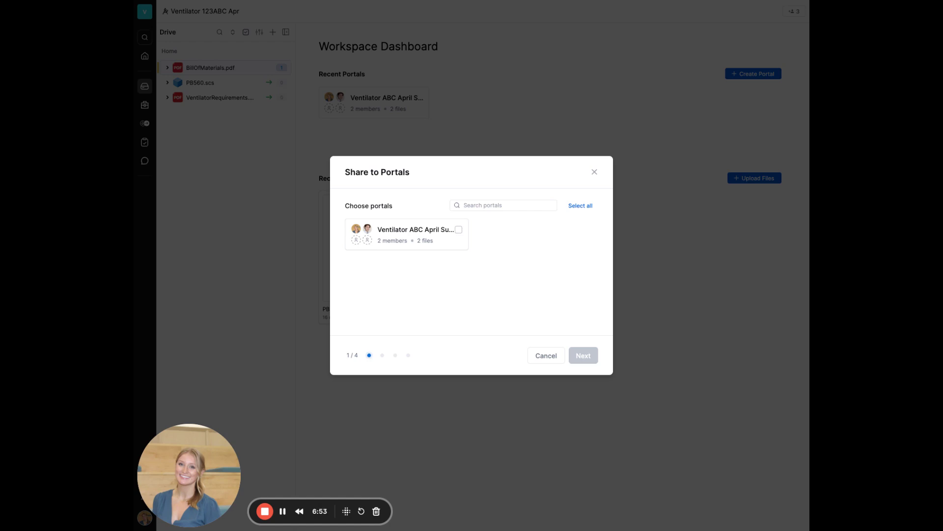
{"action": "left_click", "coordinate": [431, 237]}
{"action": "left_click", "coordinate": [589, 355]}
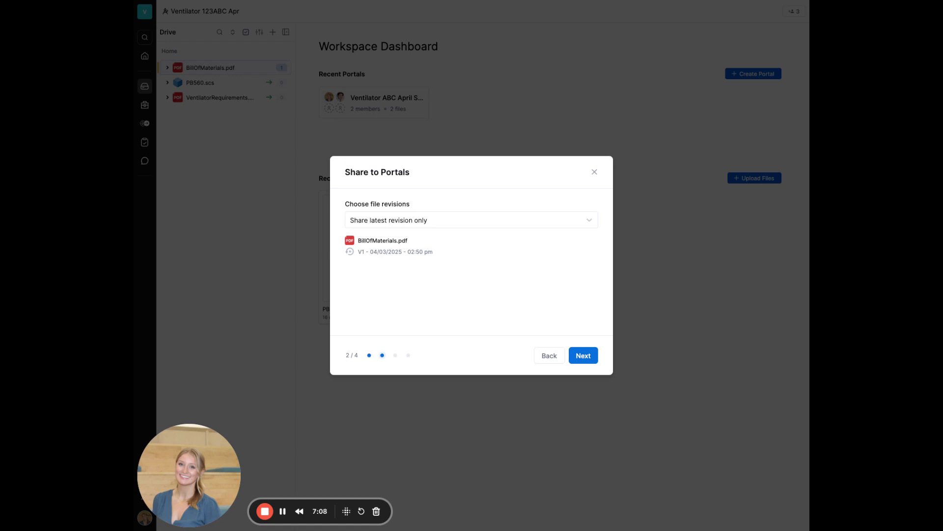
{"action": "left_click", "coordinate": [497, 225]}
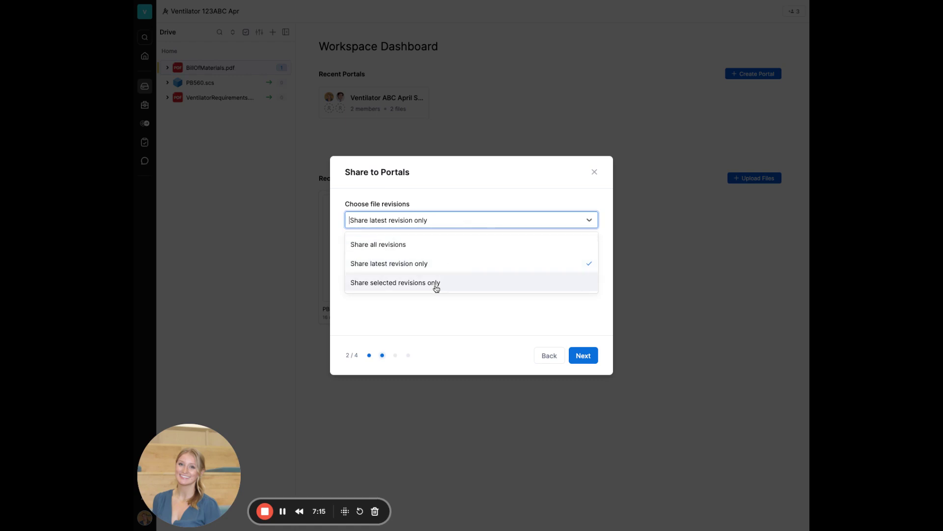
{"action": "left_click", "coordinate": [446, 314]}
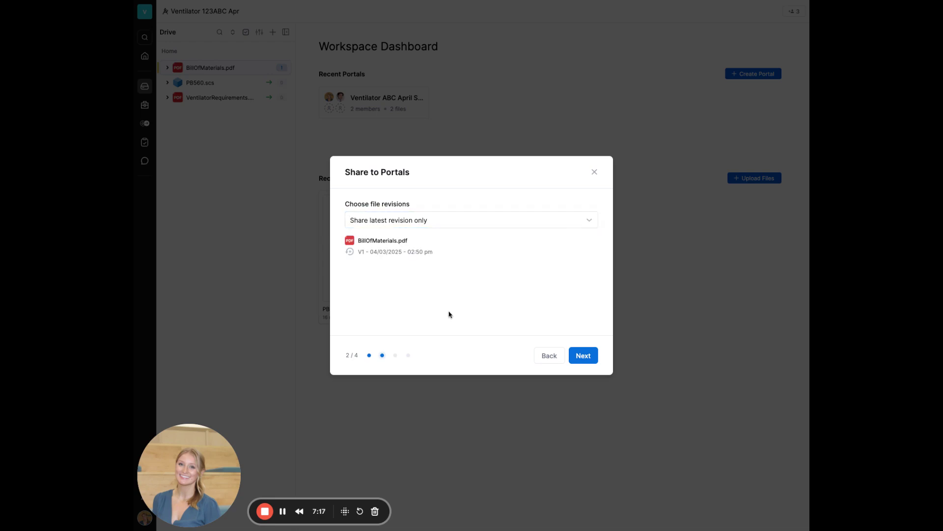
{"action": "left_click", "coordinate": [594, 354]}
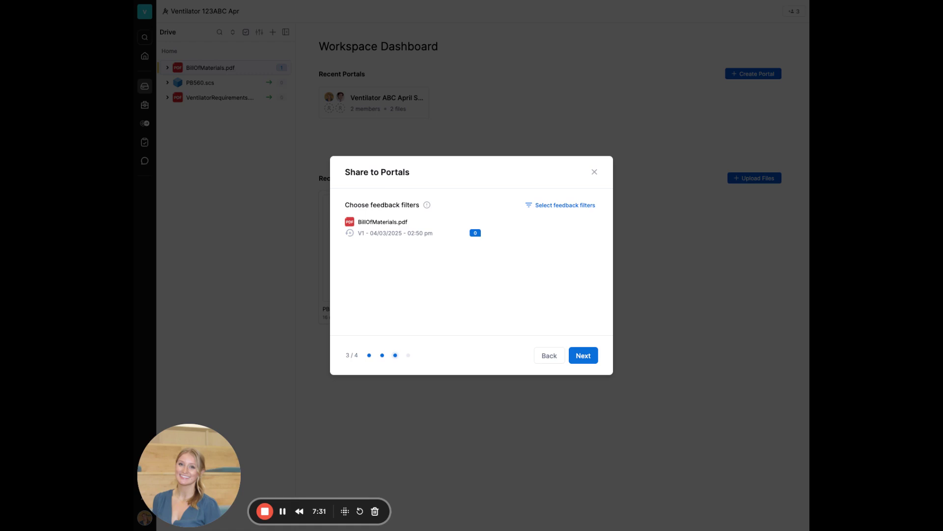
Limit the shared feedback to the tag Need Supplier input and share BillOfMaterials.pdf to the portal
{"action": "left_click", "coordinate": [562, 207]}
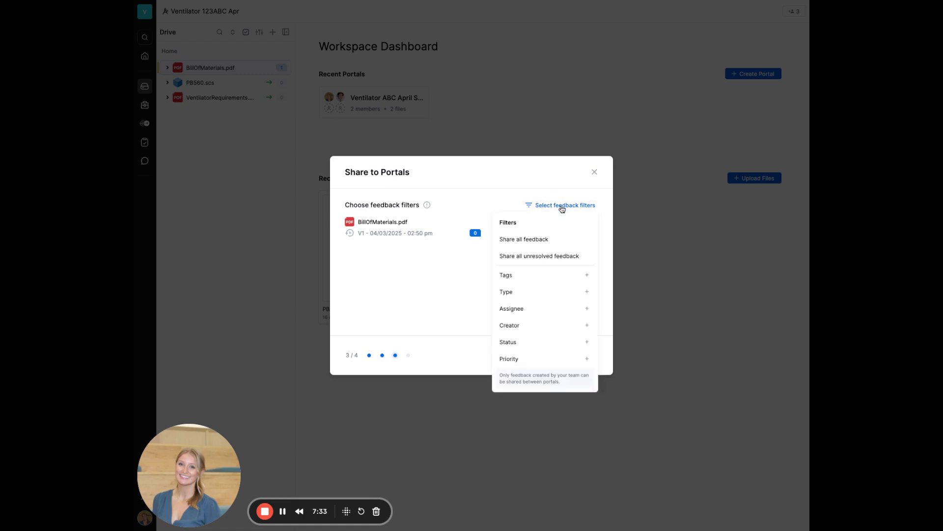
{"action": "mouse_move", "coordinate": [568, 277]}
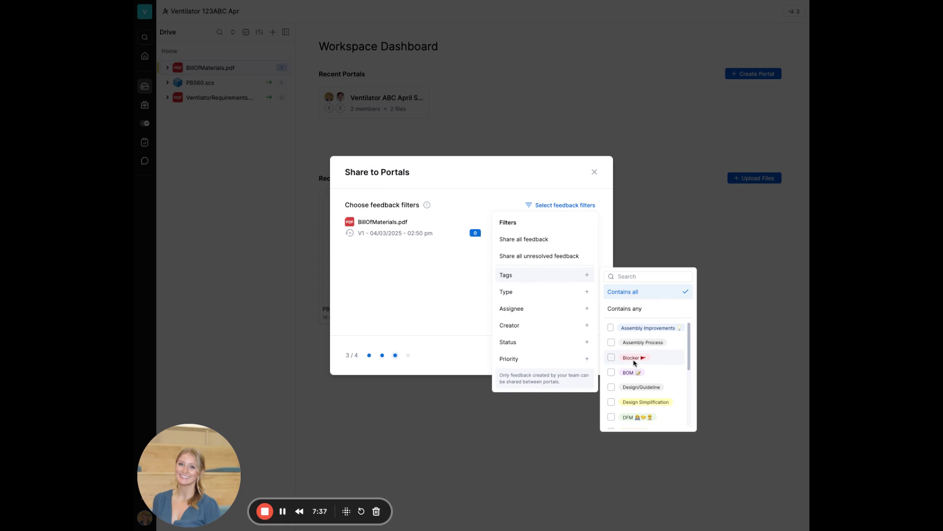
{"action": "left_click", "coordinate": [638, 275]}
{"action": "type", "text": "s"}
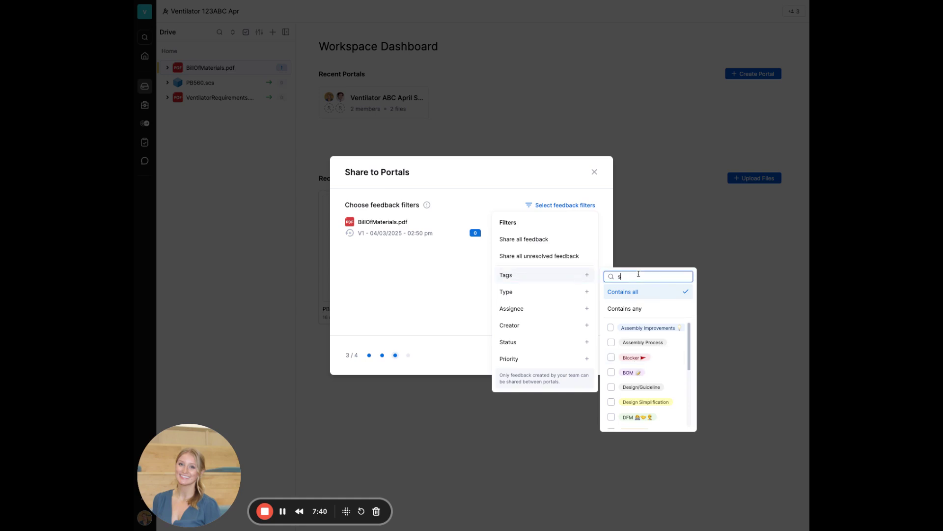
{"action": "type", "text": "upplier"}
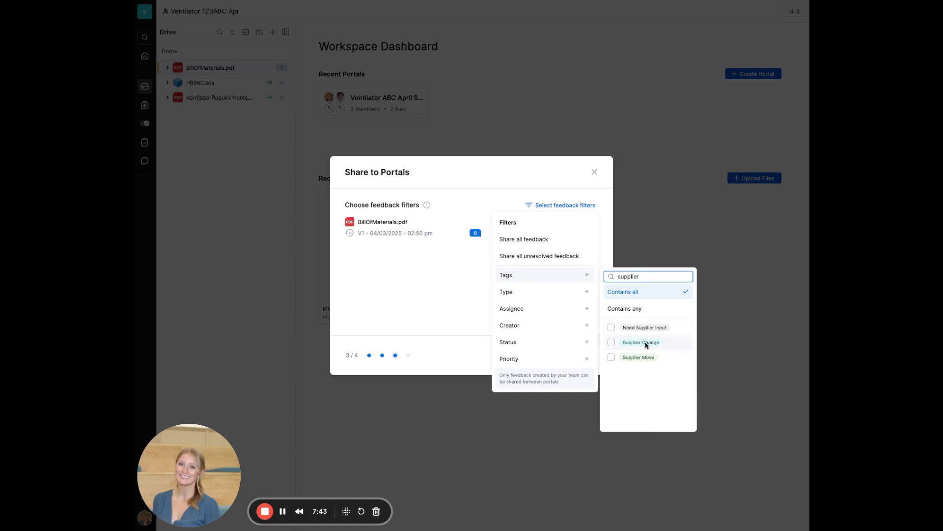
{"action": "left_click", "coordinate": [644, 327]}
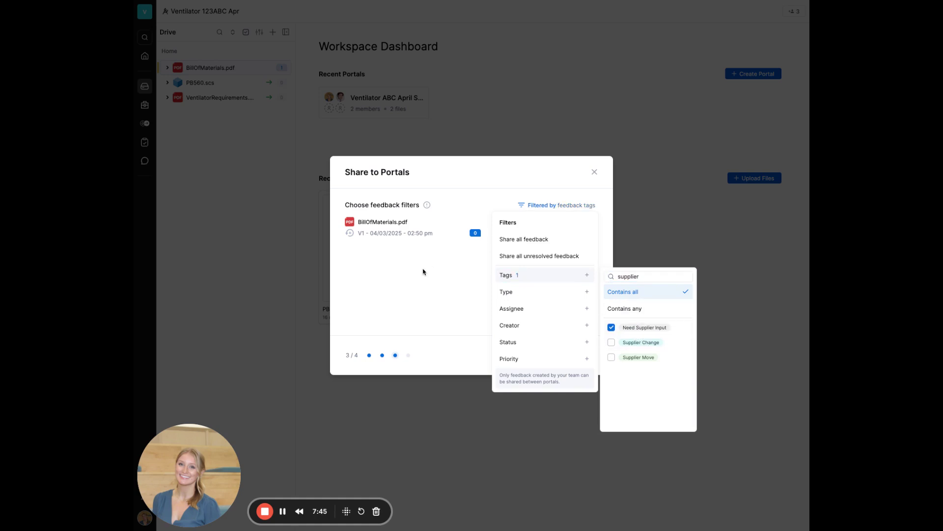
{"action": "left_click", "coordinate": [446, 292]}
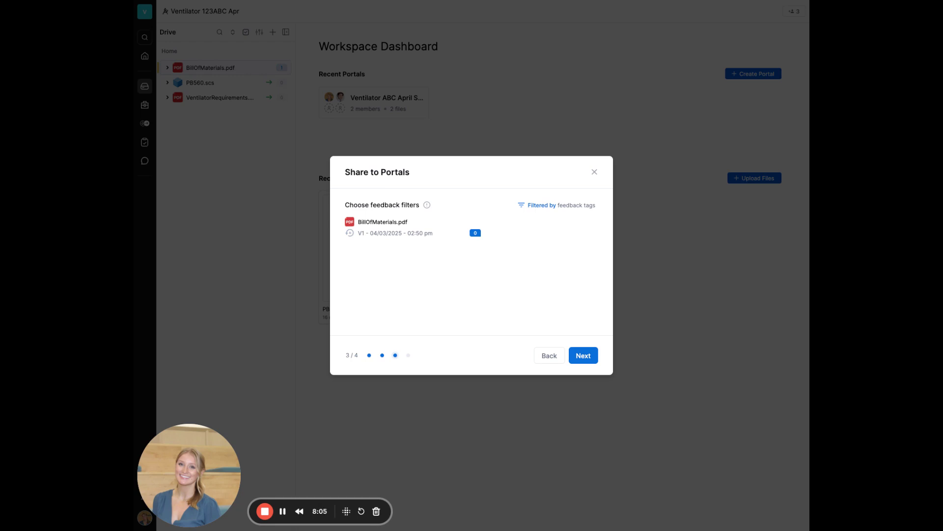
{"action": "left_click", "coordinate": [585, 355]}
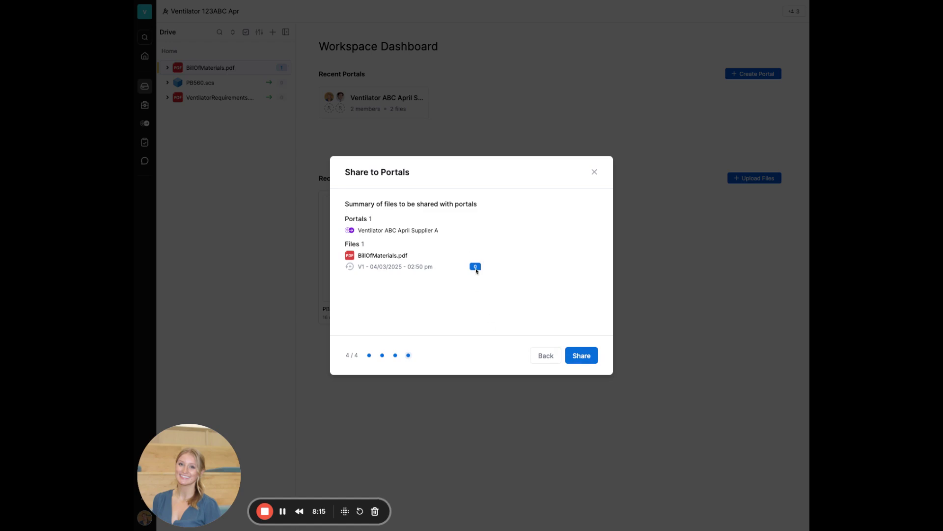
{"action": "left_click", "coordinate": [580, 356]}
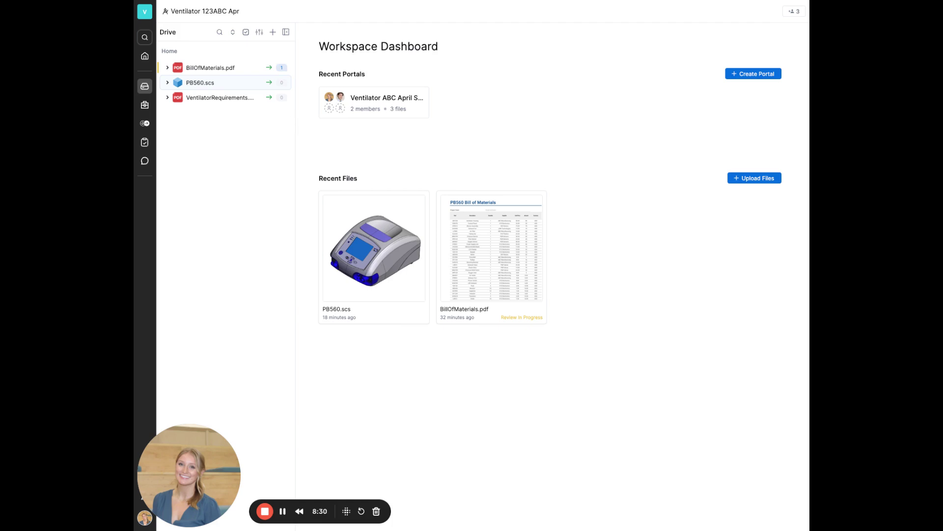
Try to share revision V1 of PB560.scs to a portal, closing the sharing dialog without choosing one
{"action": "left_click", "coordinate": [168, 83]}
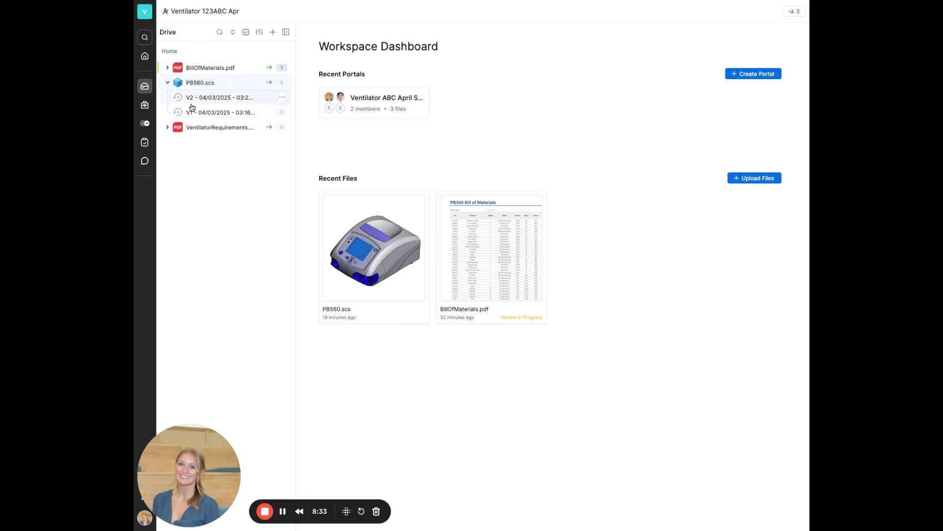
{"action": "right_click", "coordinate": [285, 114]}
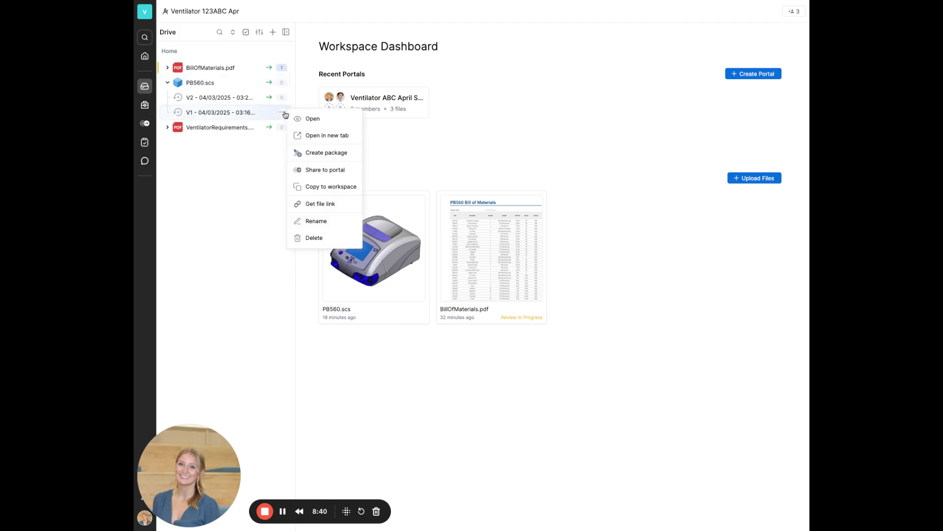
{"action": "left_click", "coordinate": [325, 170]}
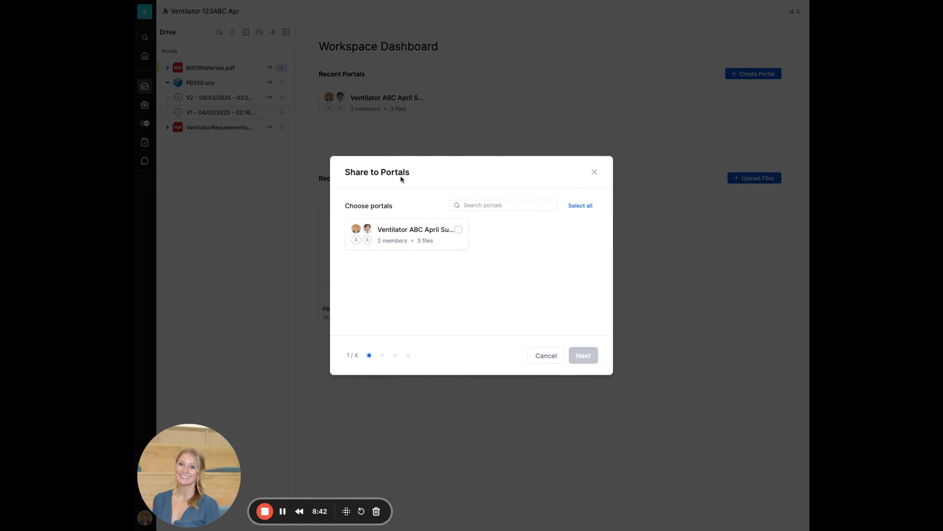
{"action": "left_click", "coordinate": [598, 174]}
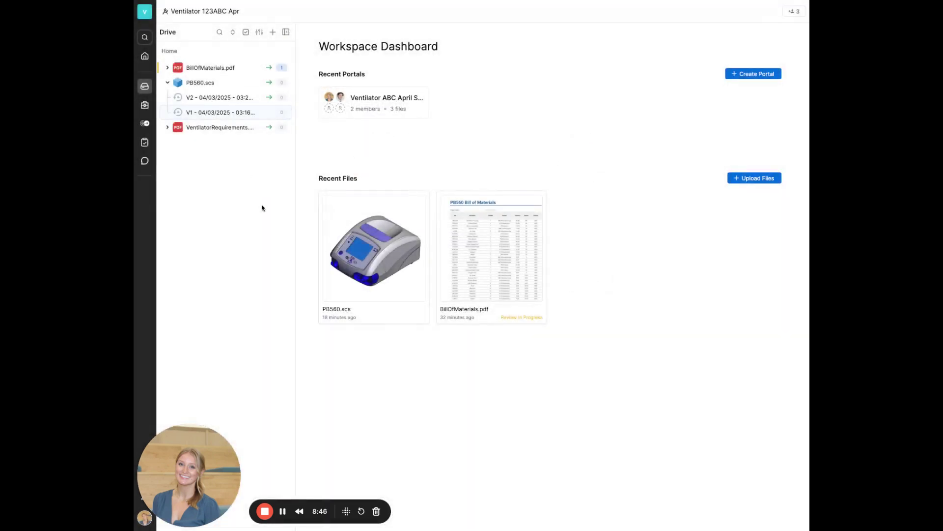
Enter the portal Ventilator ABC April Supplier A and open PB560.scs from its drive
{"action": "left_click", "coordinate": [146, 124]}
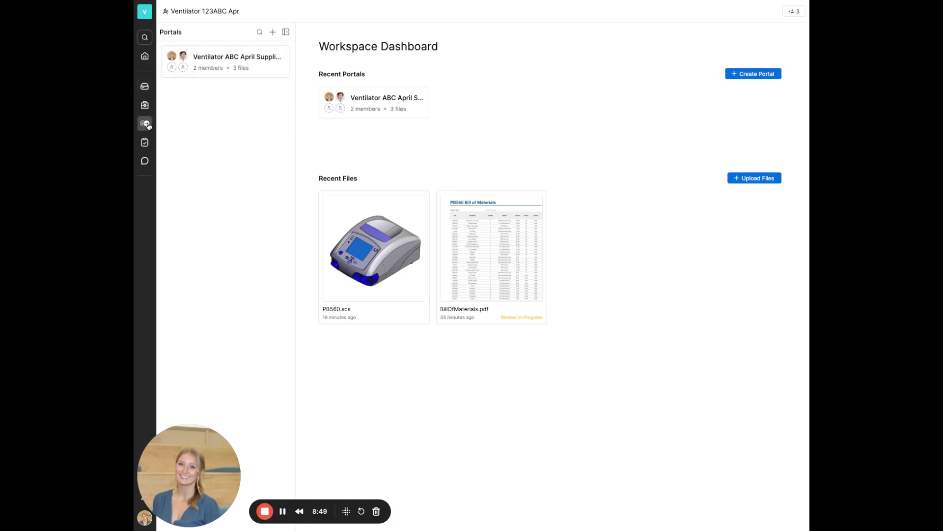
{"action": "left_click", "coordinate": [201, 68]}
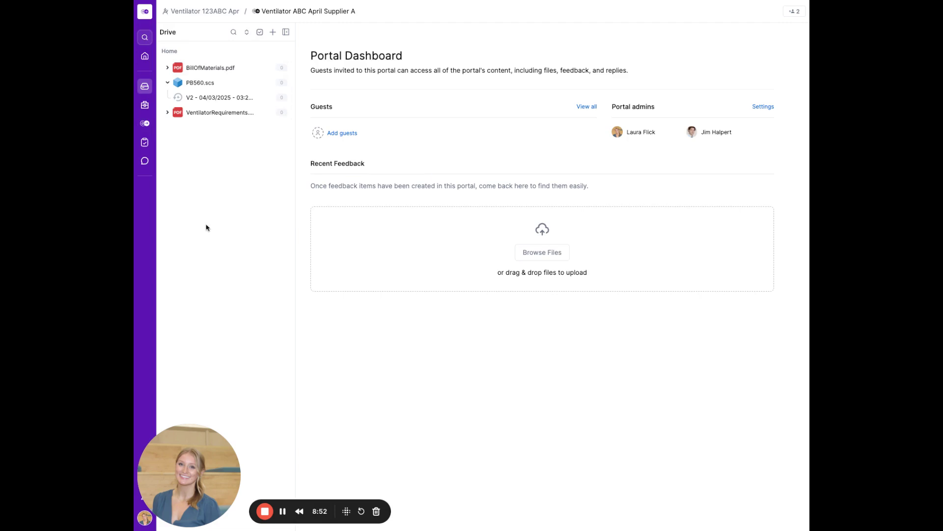
{"action": "left_click", "coordinate": [206, 86]}
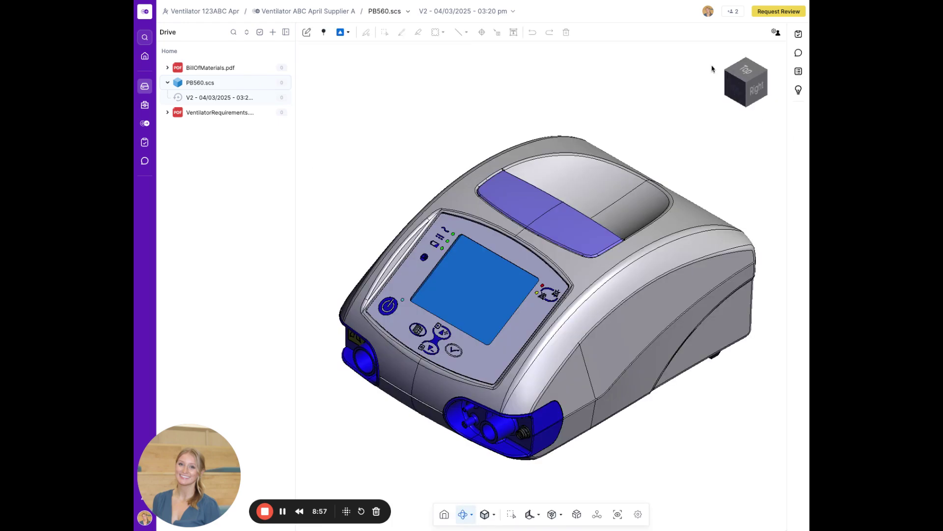
Try to request a review of PB560.scs titled "Supplier Informal Review", viewing the available reviewers and closing the form without sending it
{"action": "left_click", "coordinate": [797, 36]}
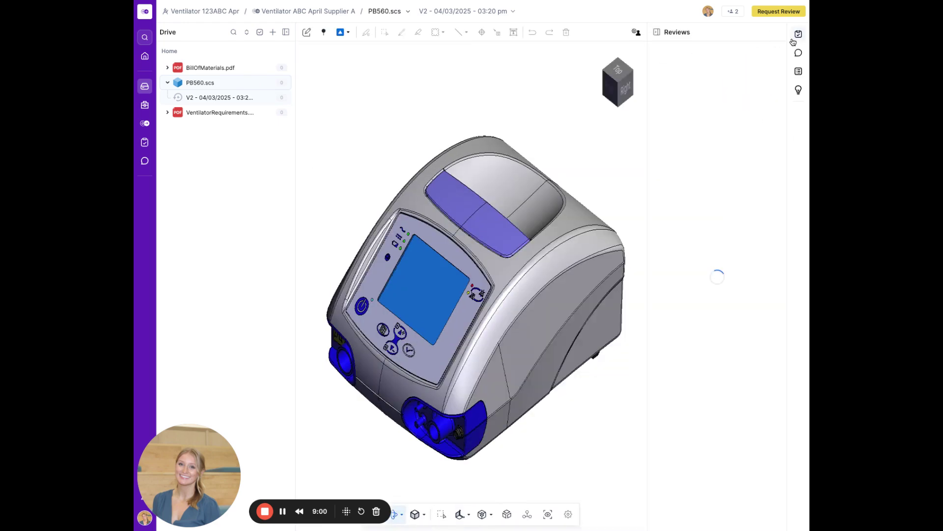
{"action": "left_click", "coordinate": [729, 348]}
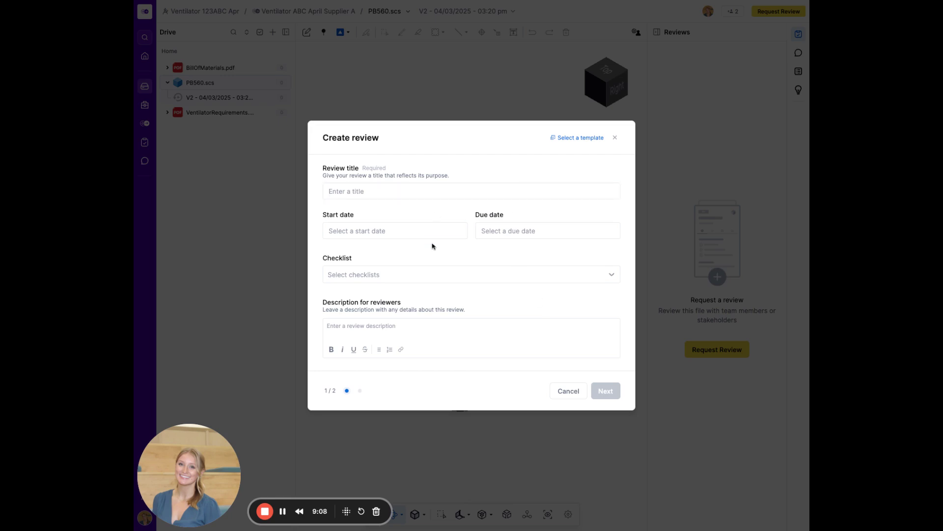
{"action": "left_click", "coordinate": [426, 192]}
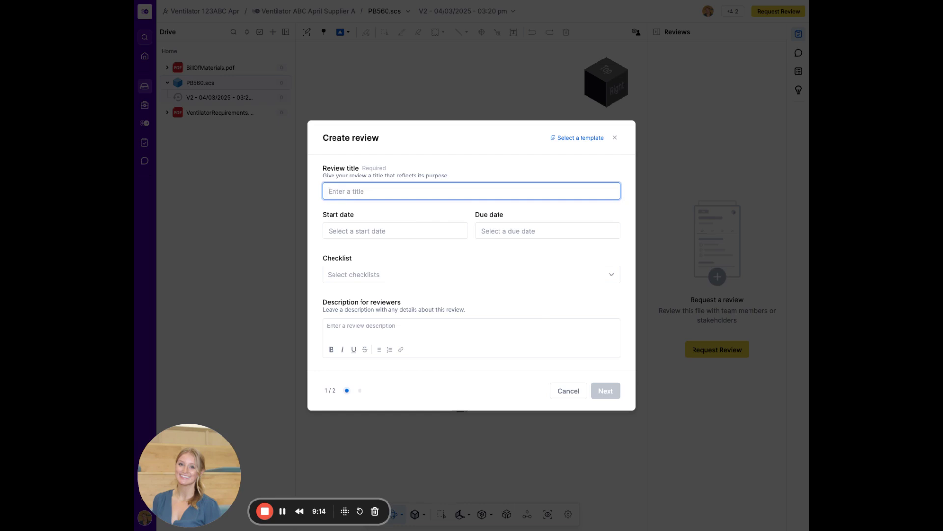
{"action": "type", "text": "Supplier Inf"}
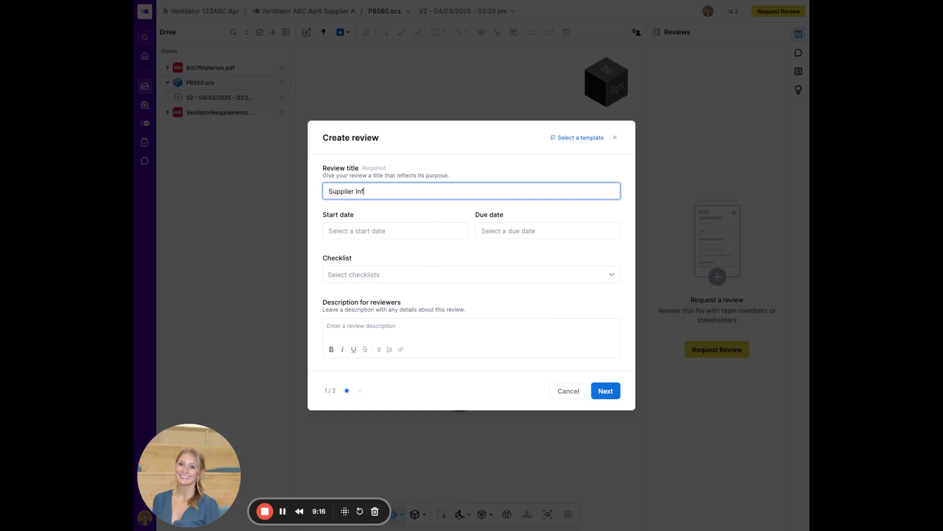
{"action": "type", "text": "ormal Review"}
{"action": "left_click", "coordinate": [606, 391]}
{"action": "left_click", "coordinate": [448, 251]}
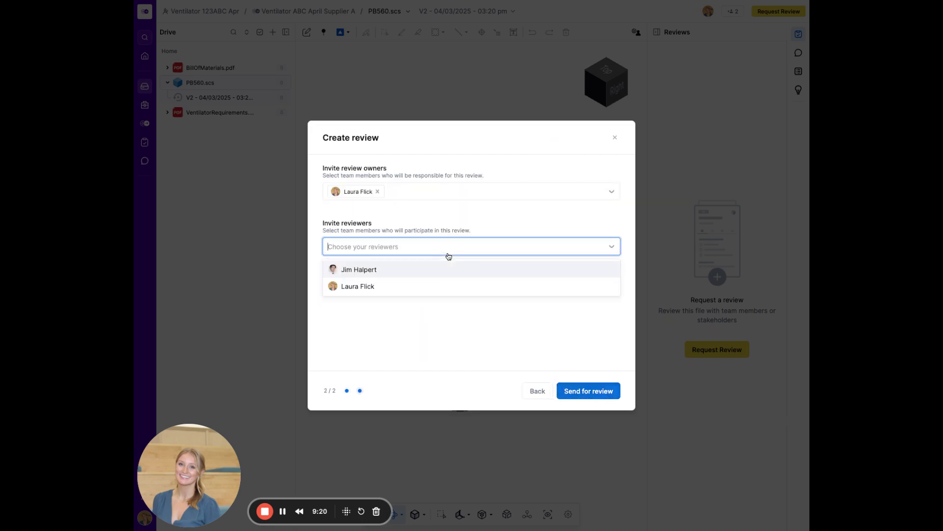
{"action": "left_click", "coordinate": [448, 255]}
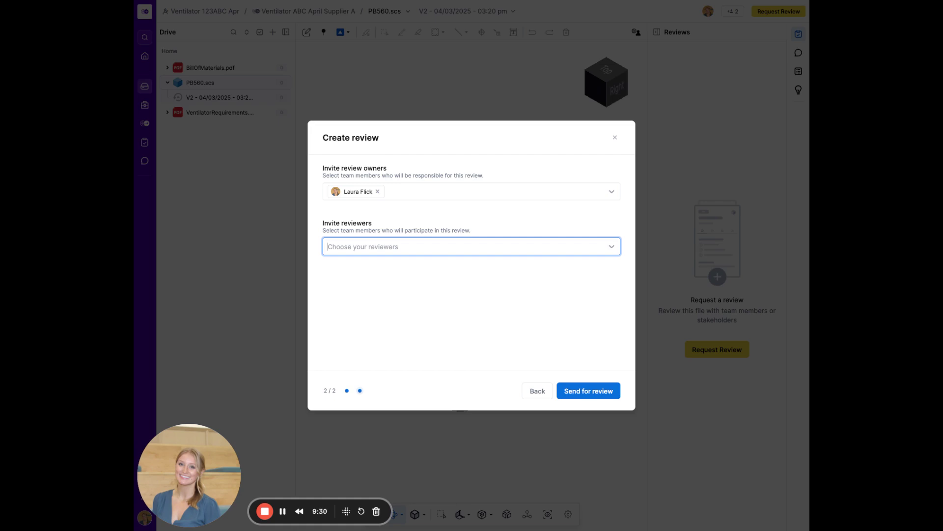
{"action": "left_click", "coordinate": [614, 137]}
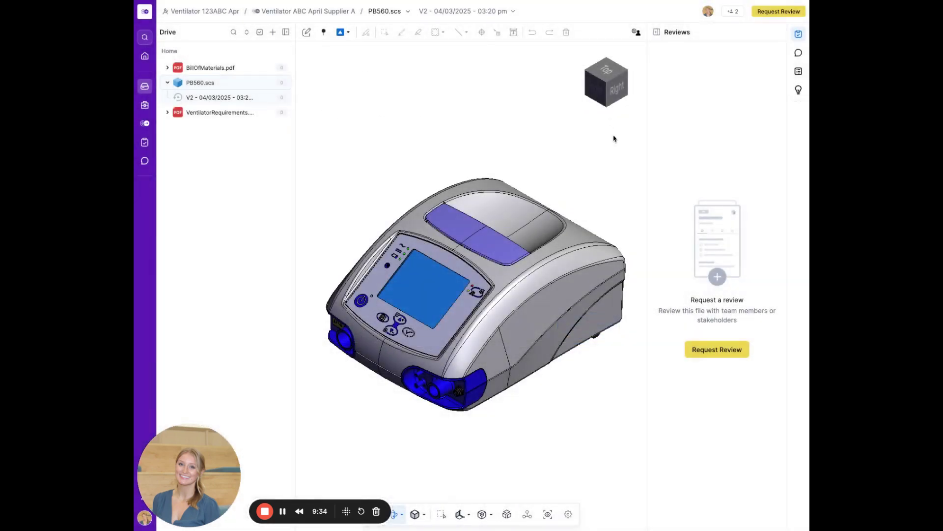